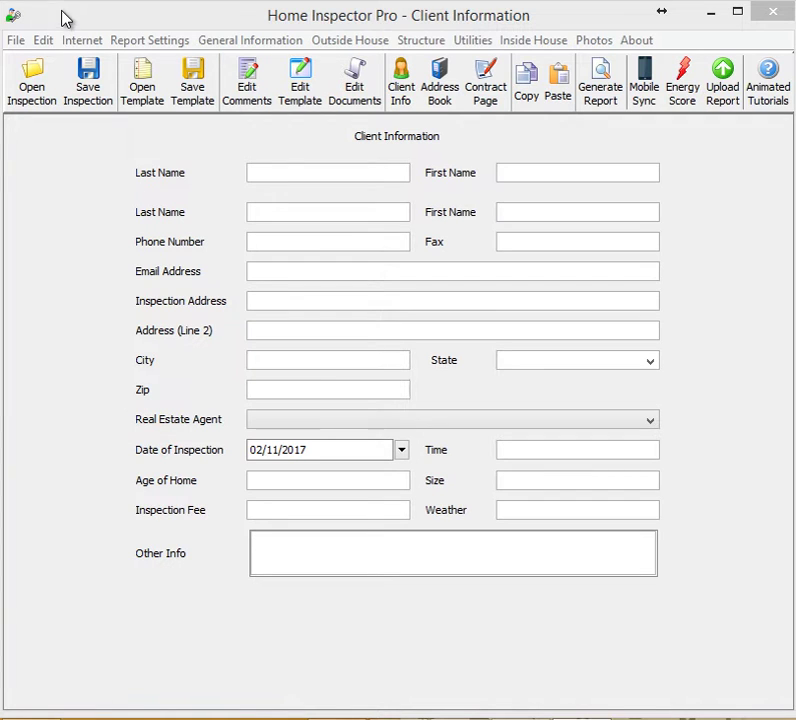
Put the cursor in the client Last Name field, then bring up the Internet menu
click(284, 179)
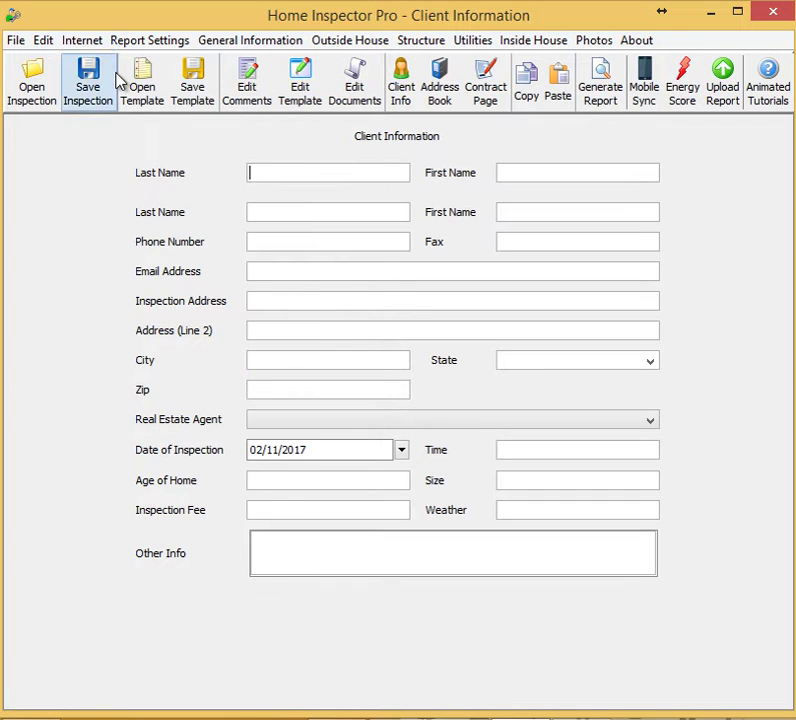
click(97, 42)
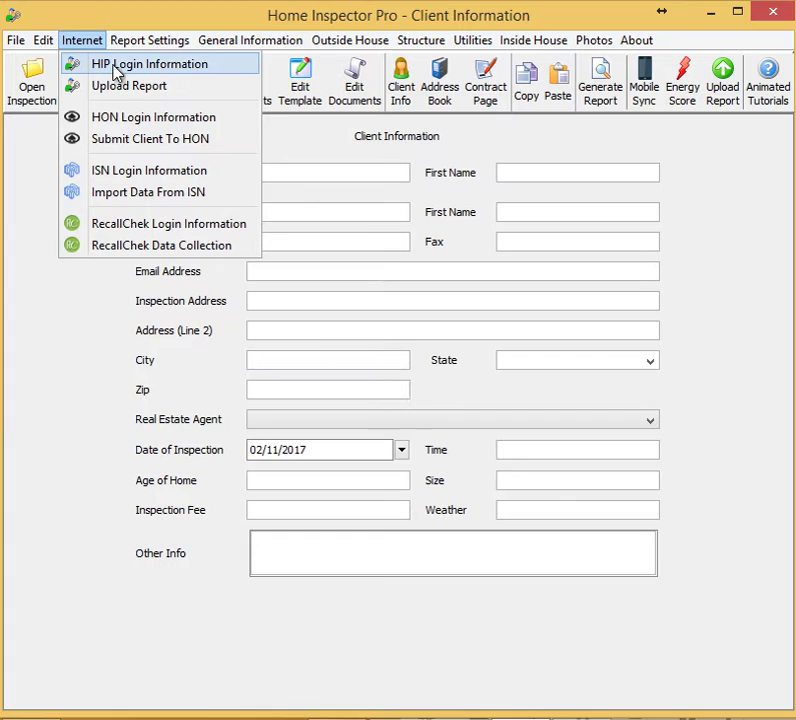
Confirm and save the username and password under Internet > HIP Login Information
click(115, 66)
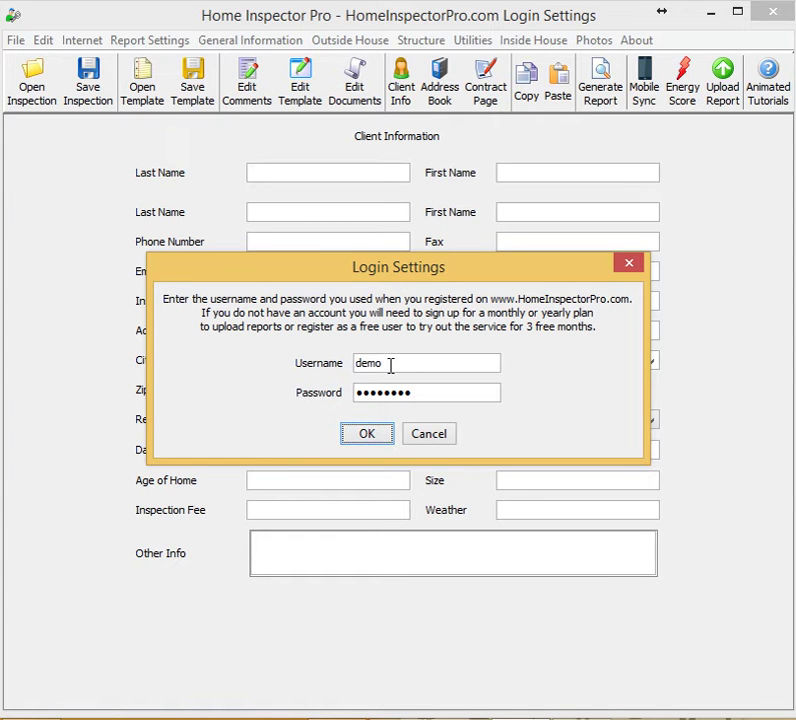
click(368, 440)
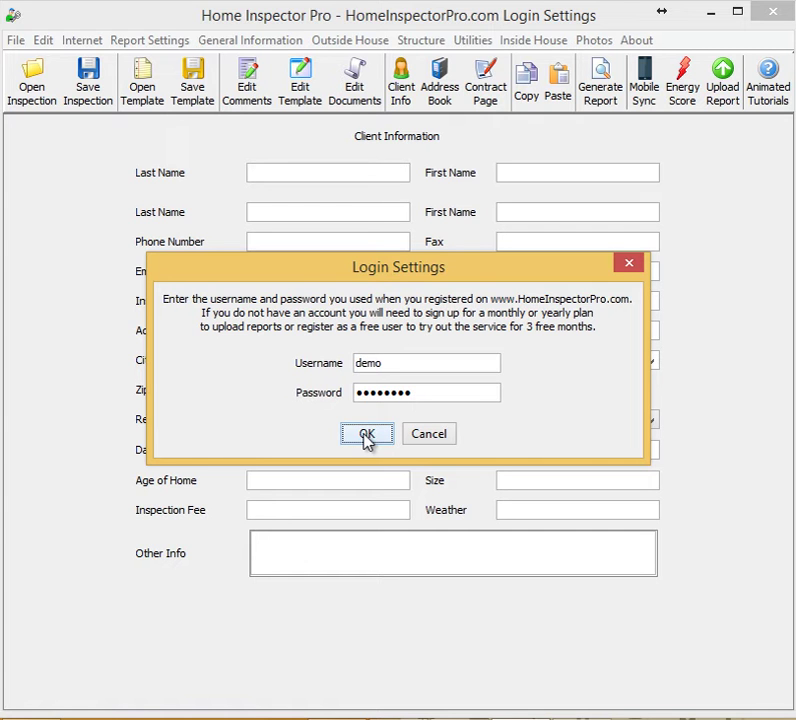
click(367, 437)
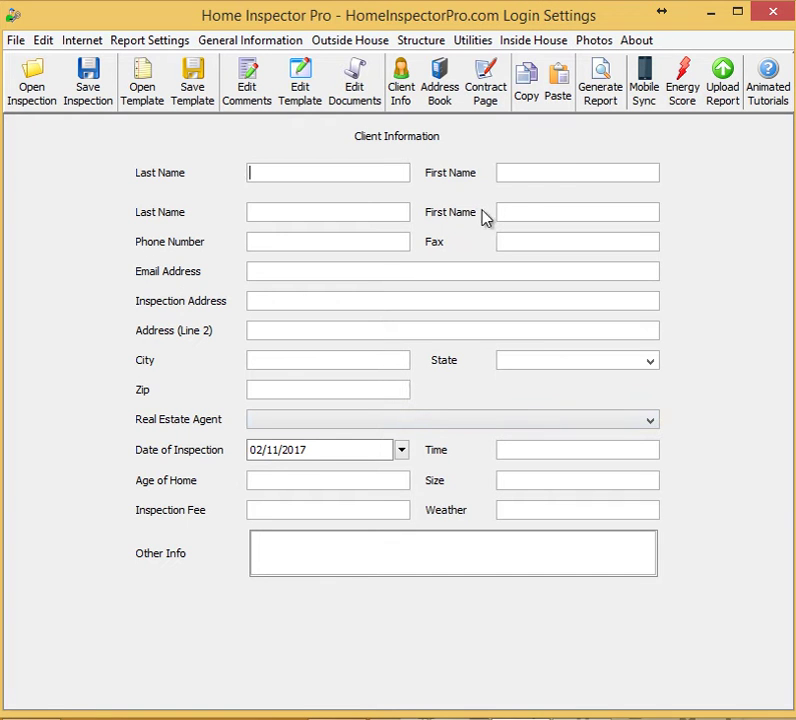
Switch to the Mobile Sync screen from the toolbar
click(648, 88)
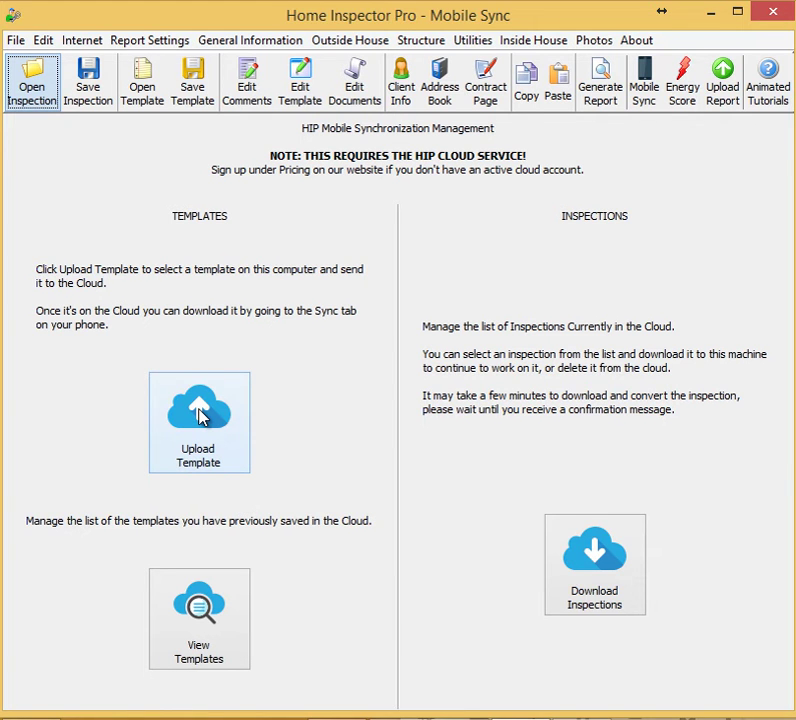
Upload DefaultTemplate.tpz to the cloud and acknowledge the Upload Complete message
click(202, 417)
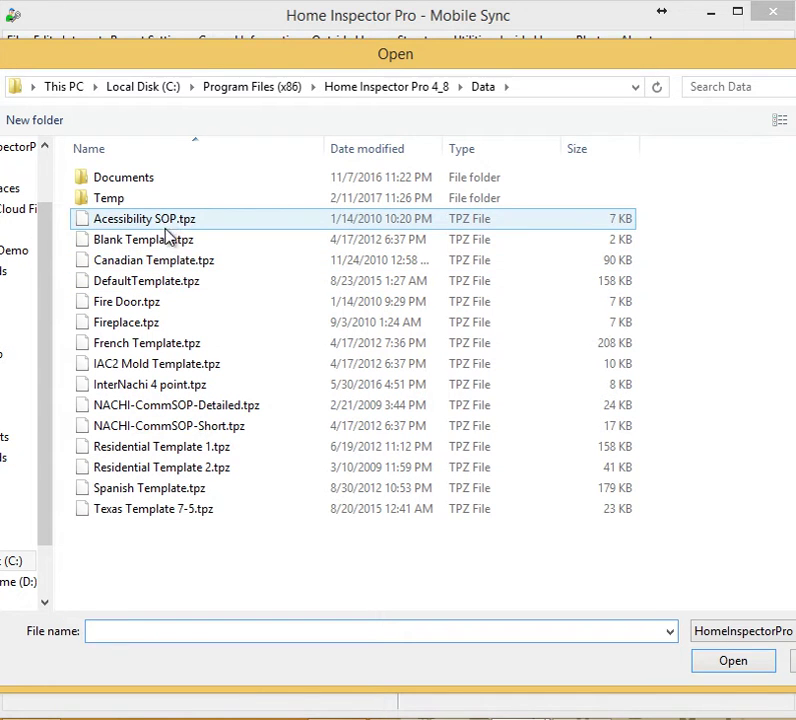
click(160, 282)
double_click(160, 282)
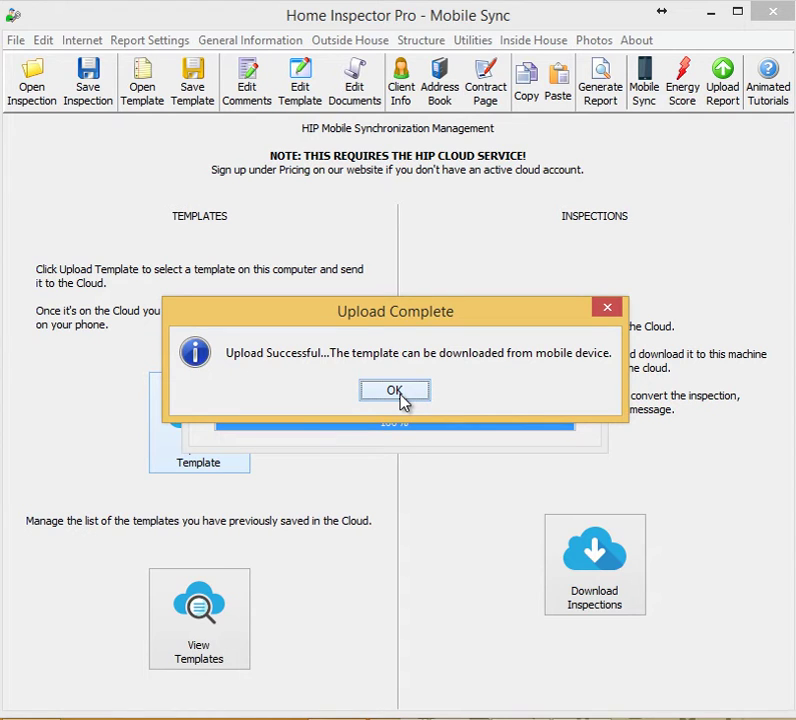
click(398, 392)
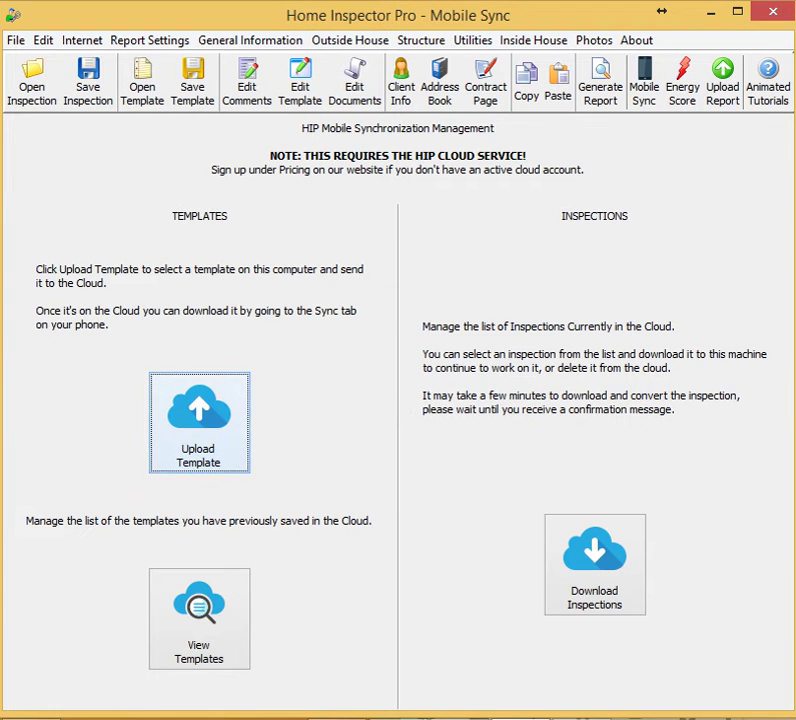
Bring AirMirror forward, launch HIP Mobile on the phone, and hide the on-screen keyboard
click(464, 643)
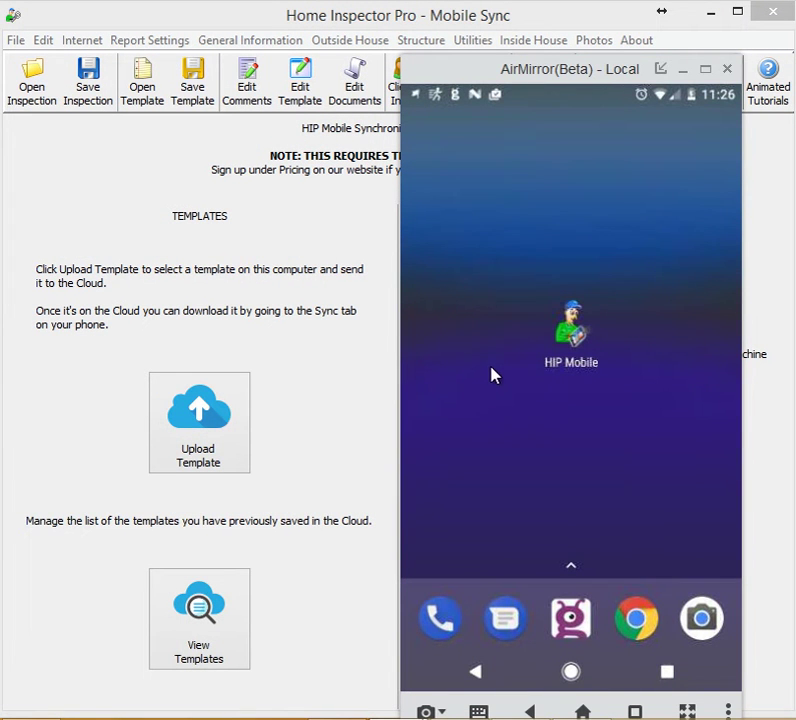
click(566, 336)
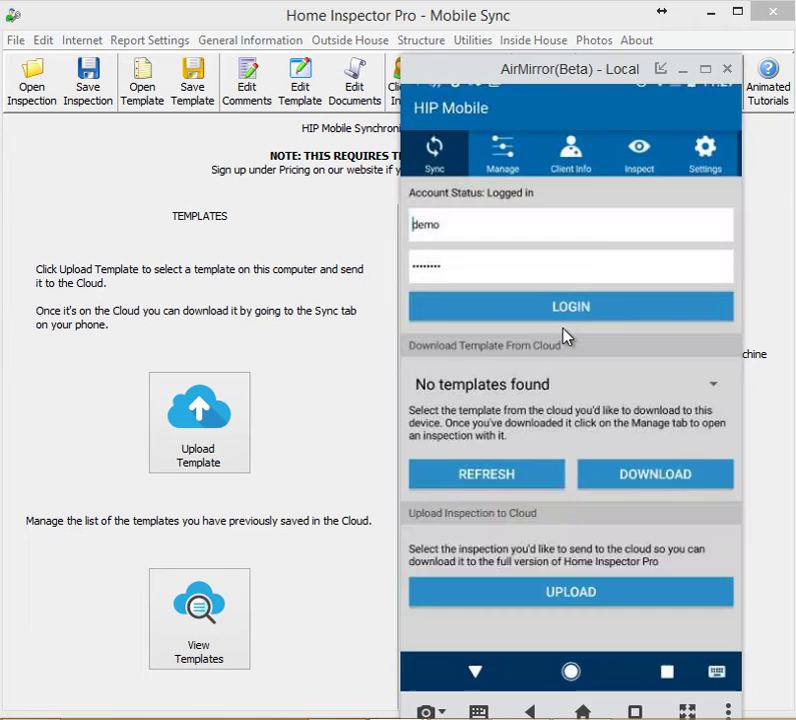
click(478, 671)
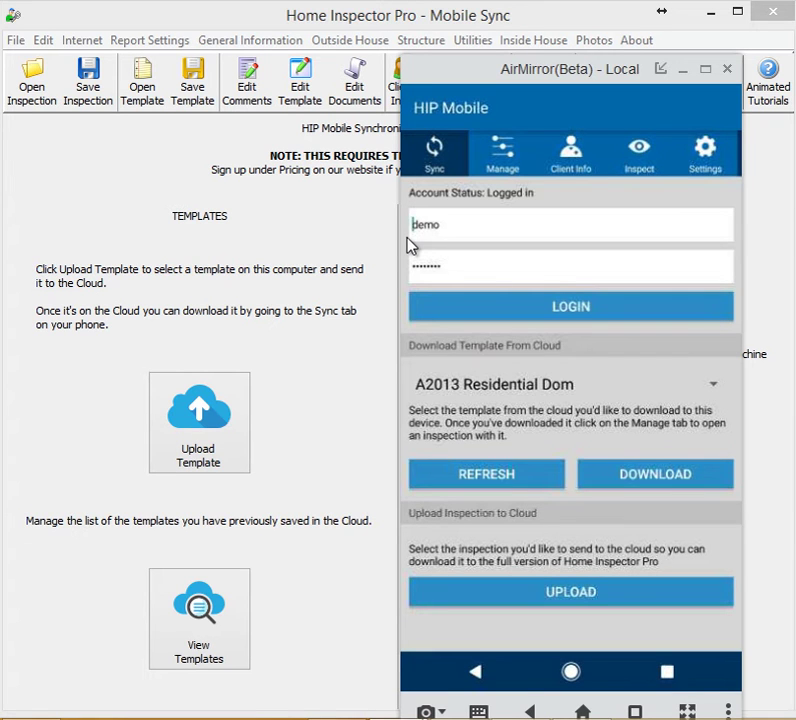
Pick DefaultTemplate from the cloud template list, download it, and confirm completion
click(408, 385)
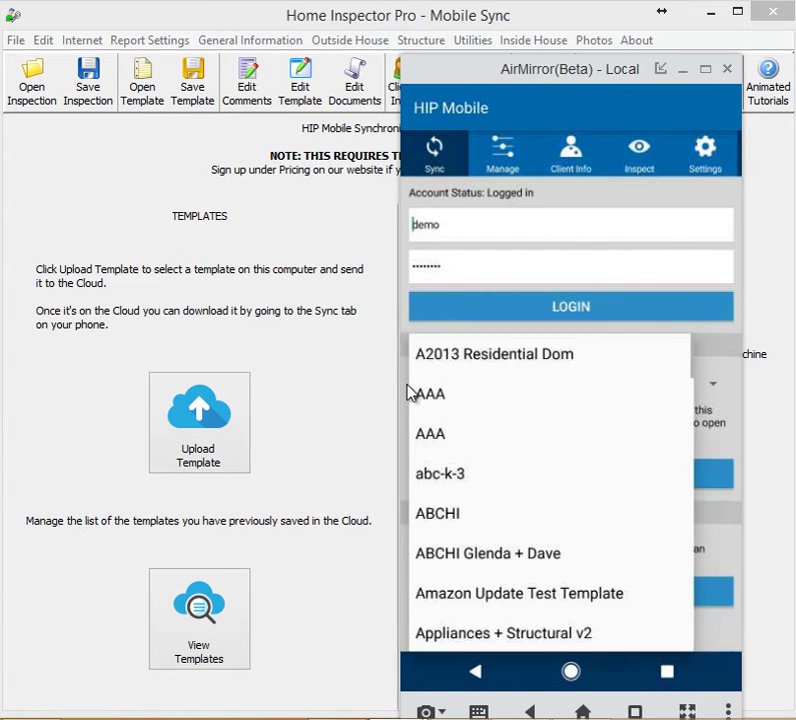
scroll(408, 390, down, 5)
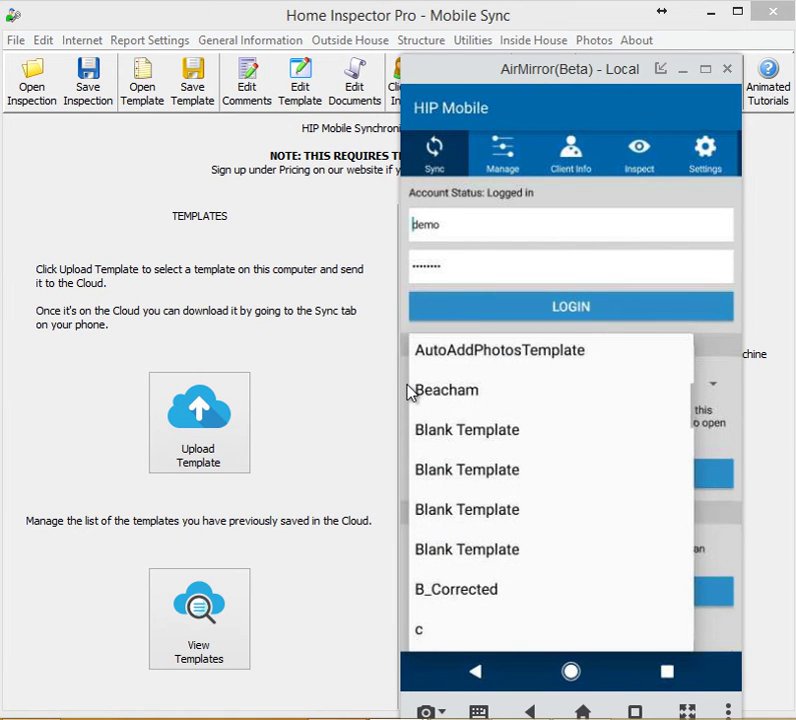
scroll(408, 390, down, 5)
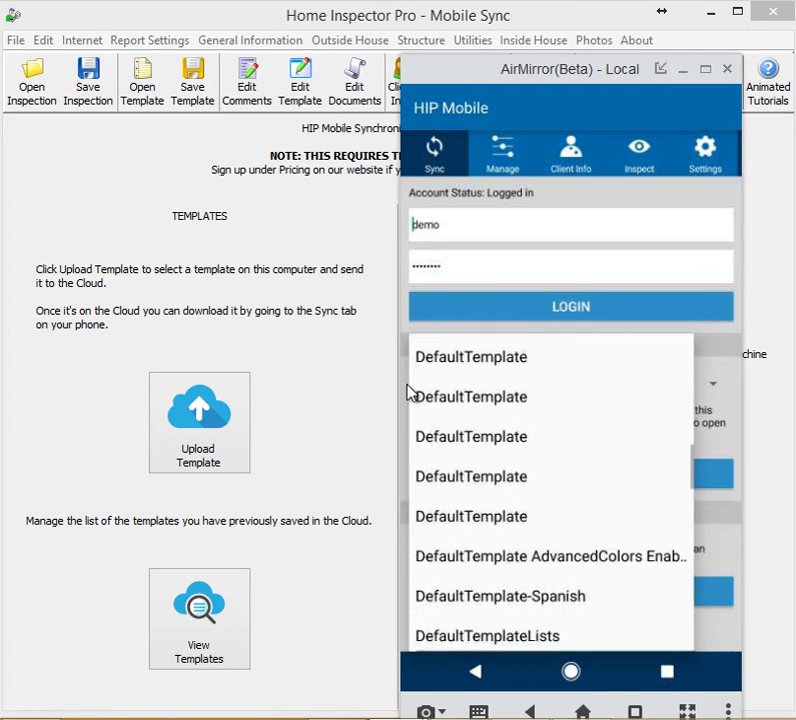
click(408, 392)
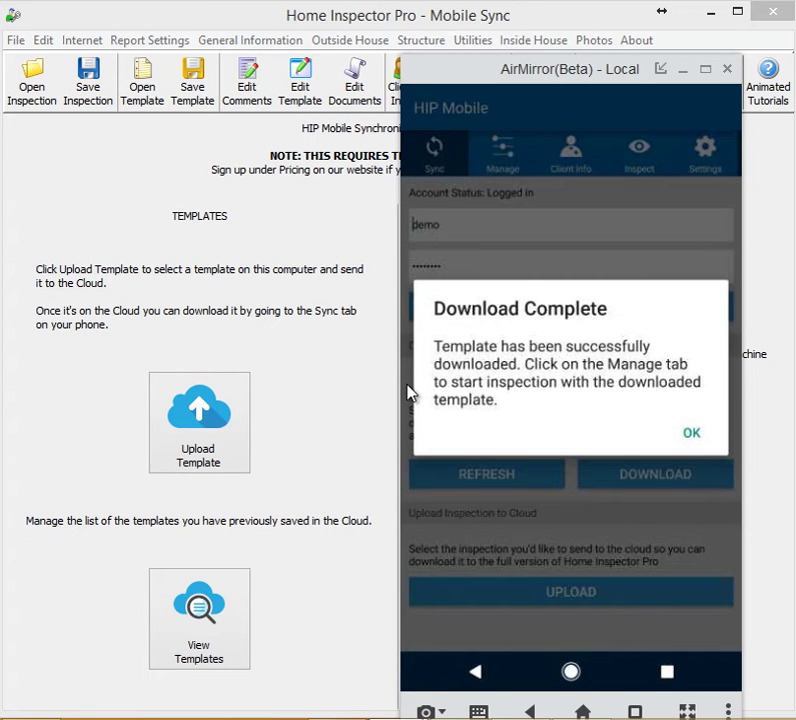
click(408, 392)
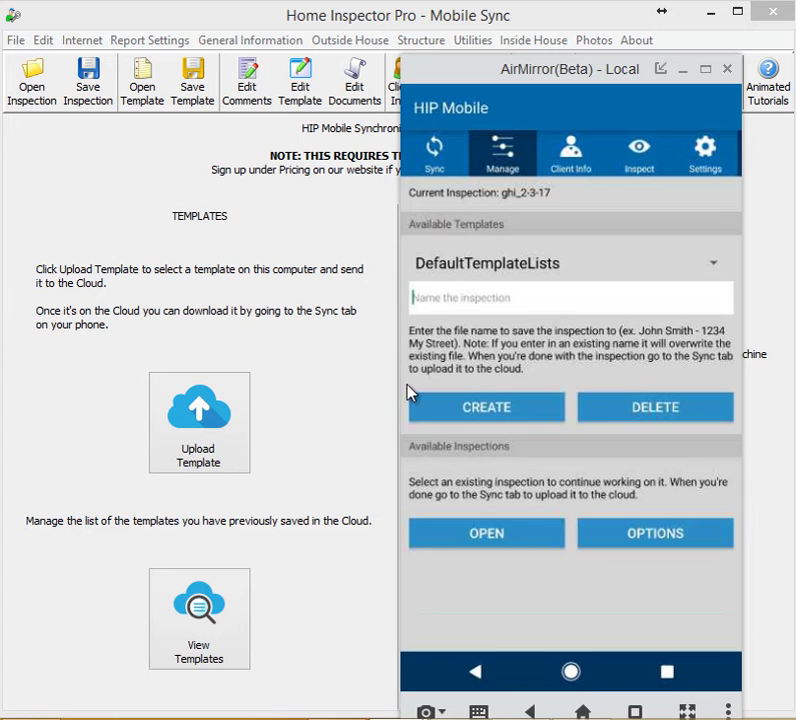
Choose DefaultTemplateLists from the Available Templates dropdown on the Manage tab
click(429, 274)
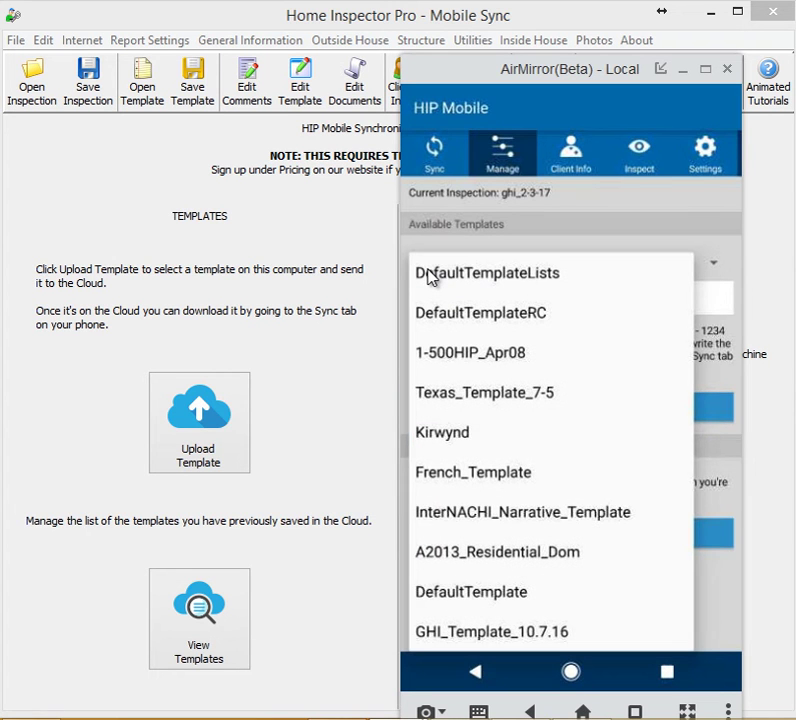
click(429, 275)
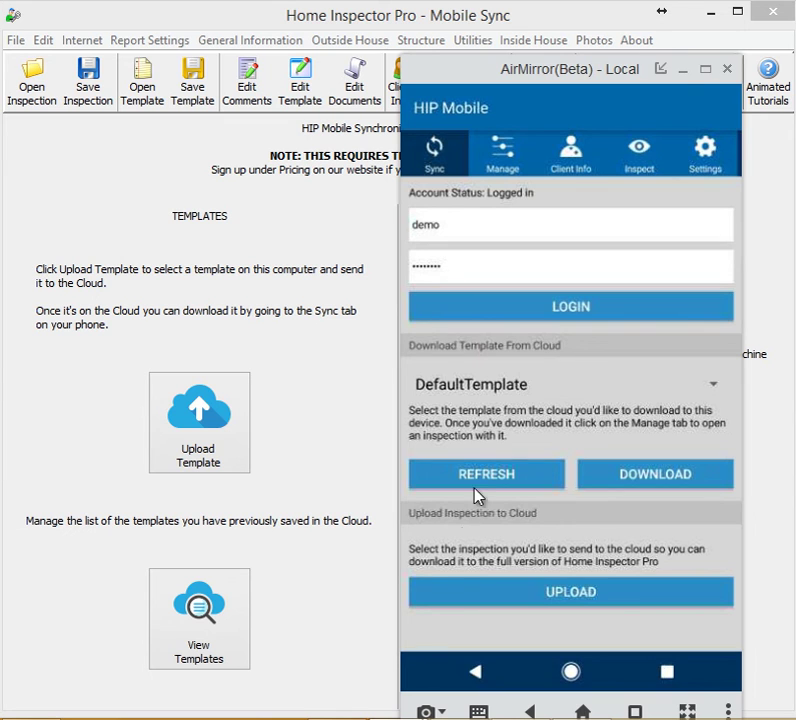
Hide the phone window and start downloading ghi_2-3-17 from the cloud inspections list
click(682, 68)
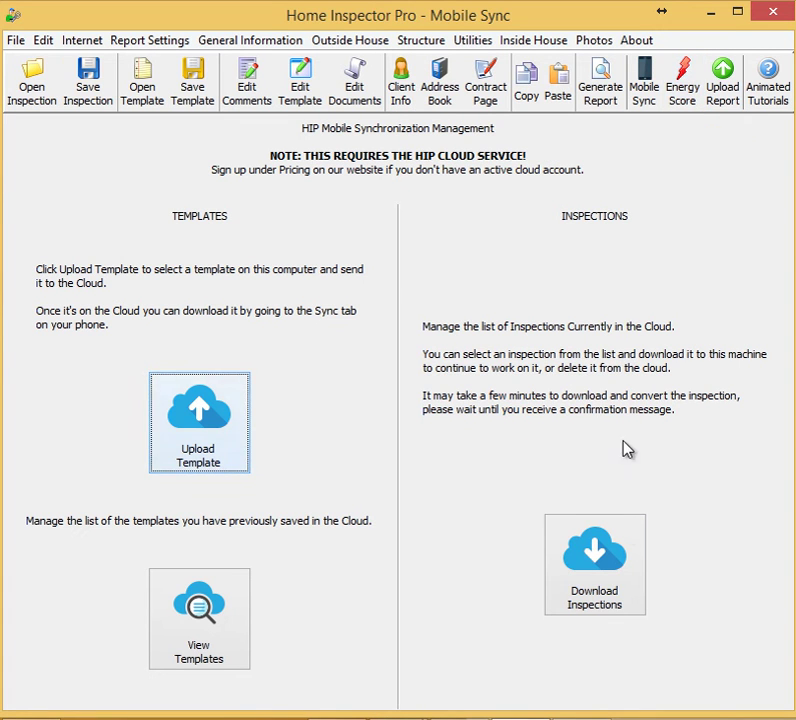
click(607, 551)
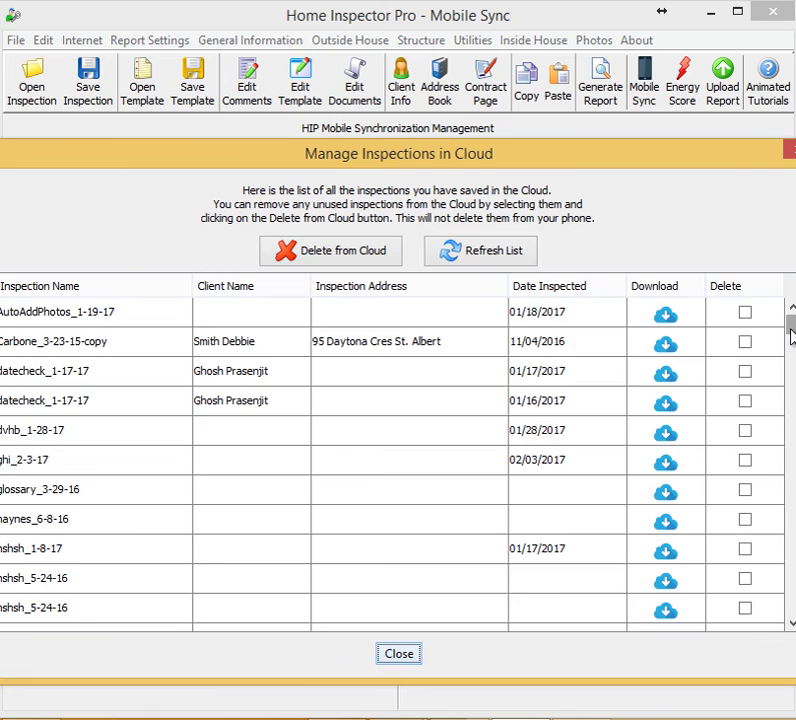
drag(790, 312, 791, 344)
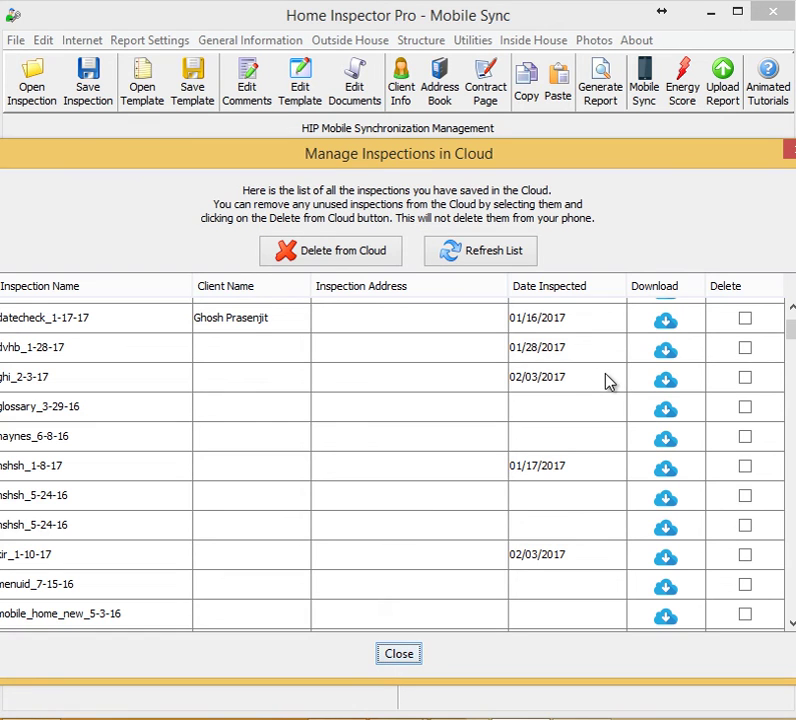
click(665, 381)
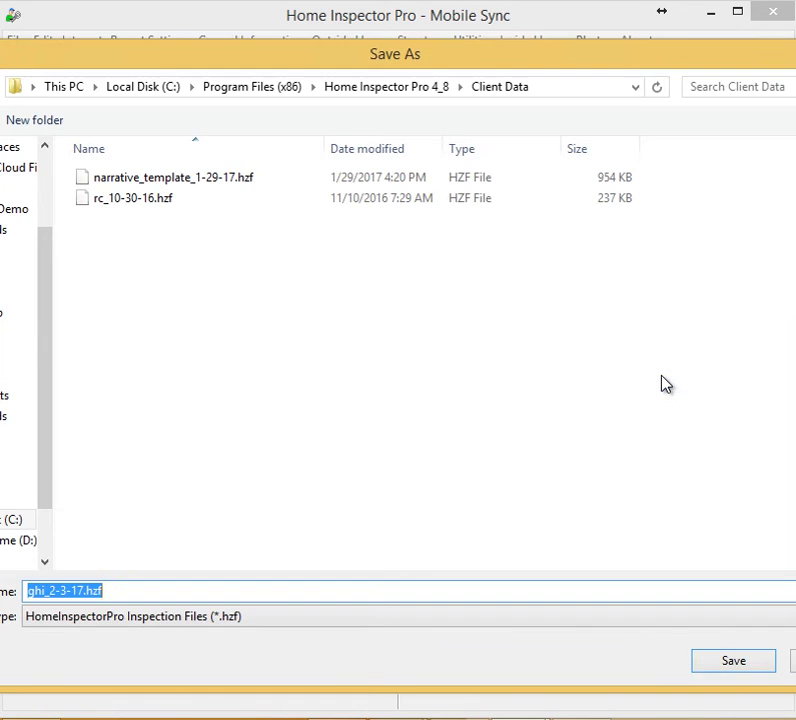
Save the inspection as ghi_2-3-17.hzf in Client Data and dismiss the confirmation
click(704, 663)
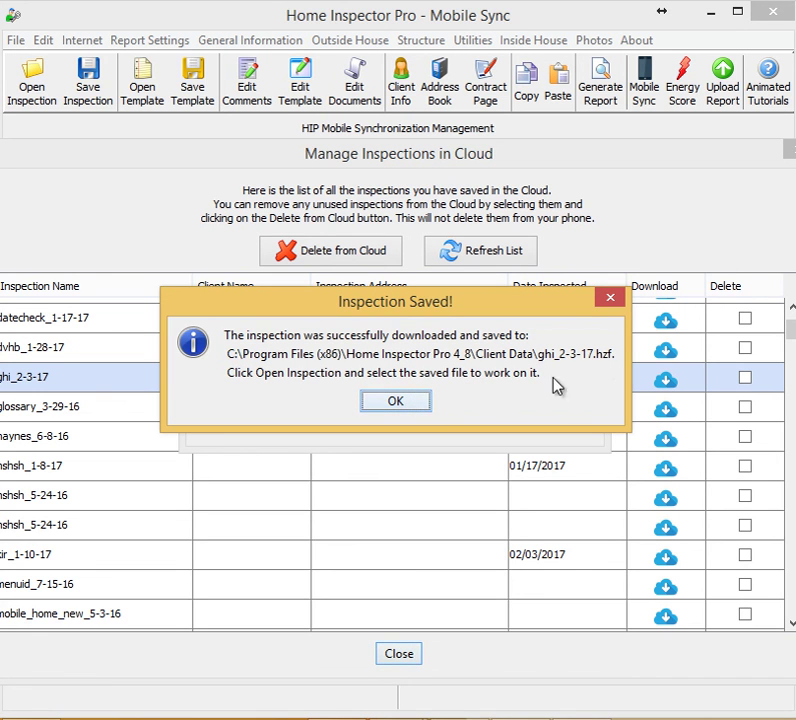
click(397, 403)
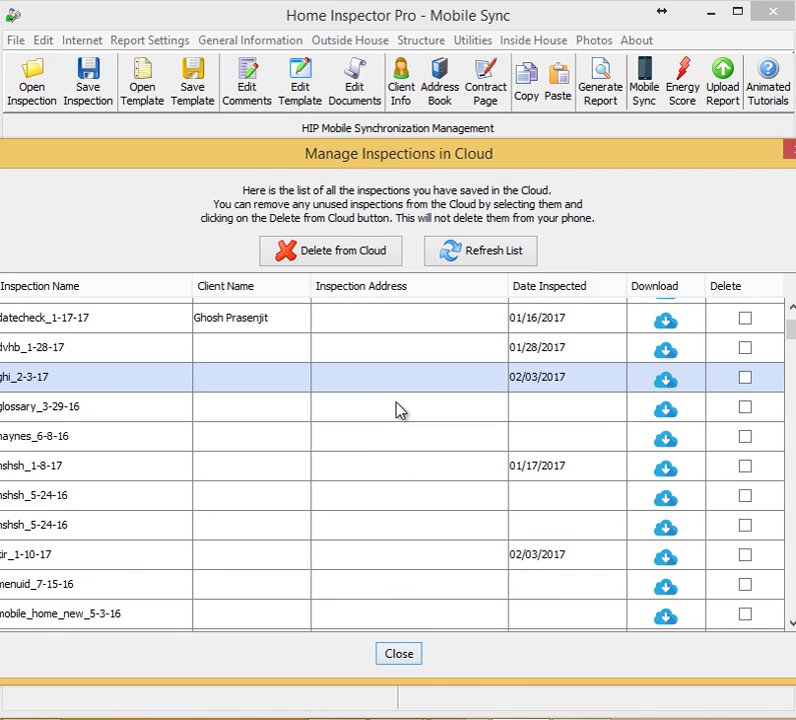
Reopen the cloud inspections list and tick Delete for the top three, starting with AutoAddPhotos_1-19-17
click(402, 654)
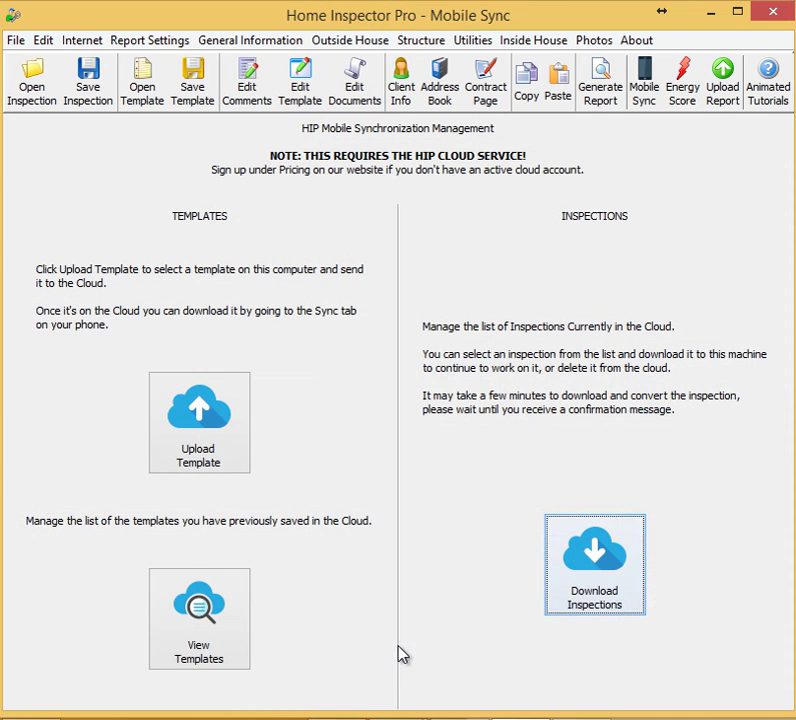
click(569, 558)
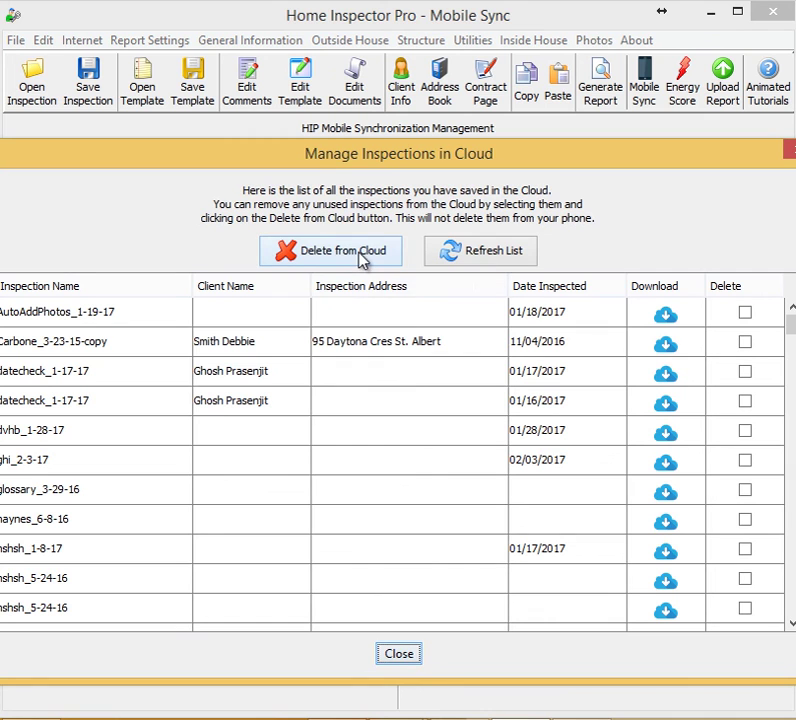
click(745, 314)
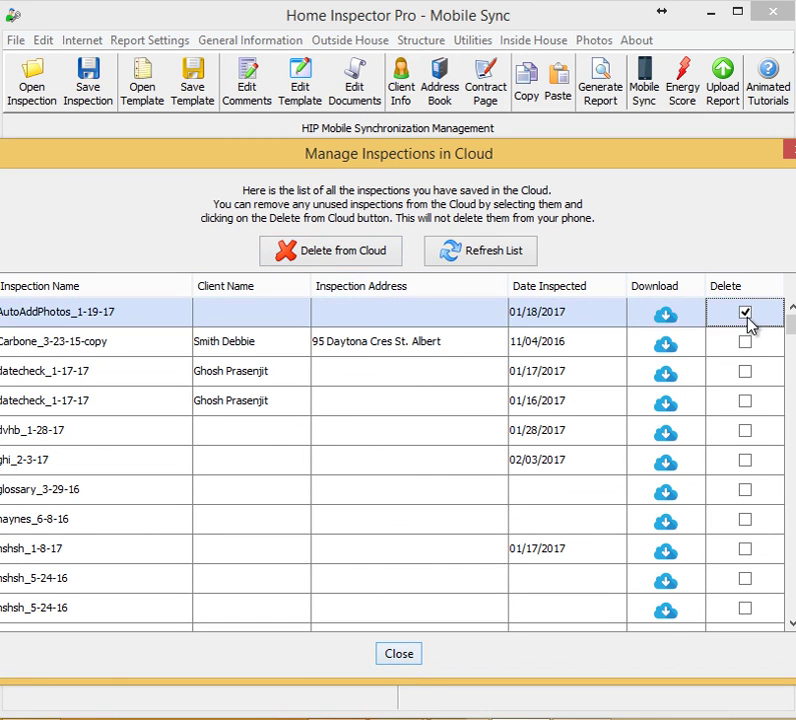
click(745, 342)
click(745, 371)
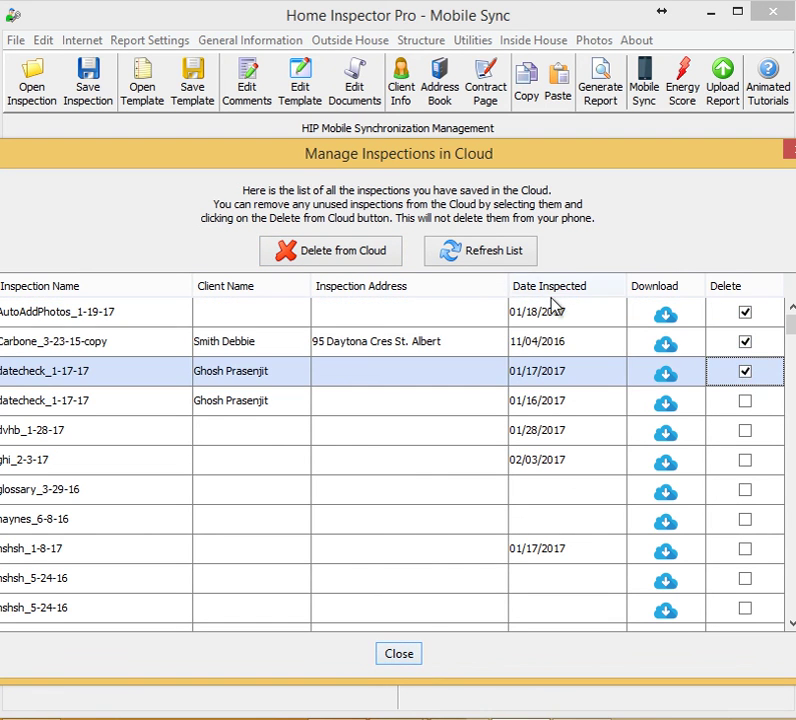
Delete the marked inspections from the cloud, confirm, and close the list
click(347, 257)
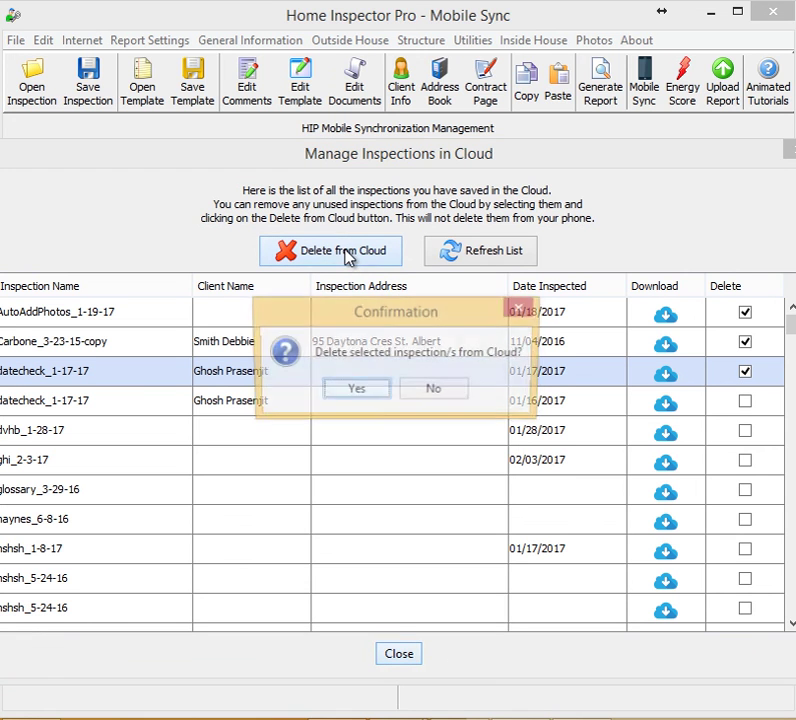
click(350, 392)
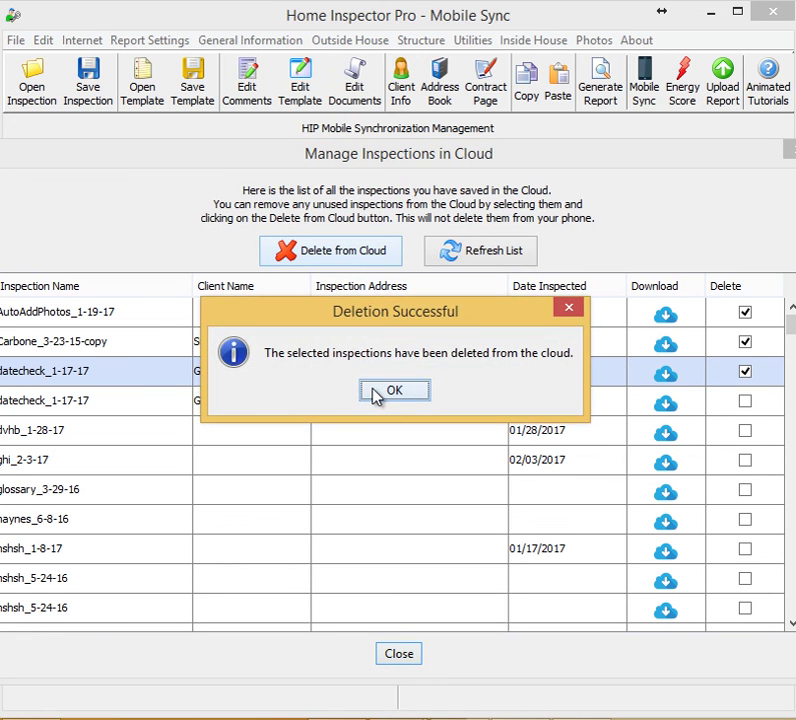
click(374, 391)
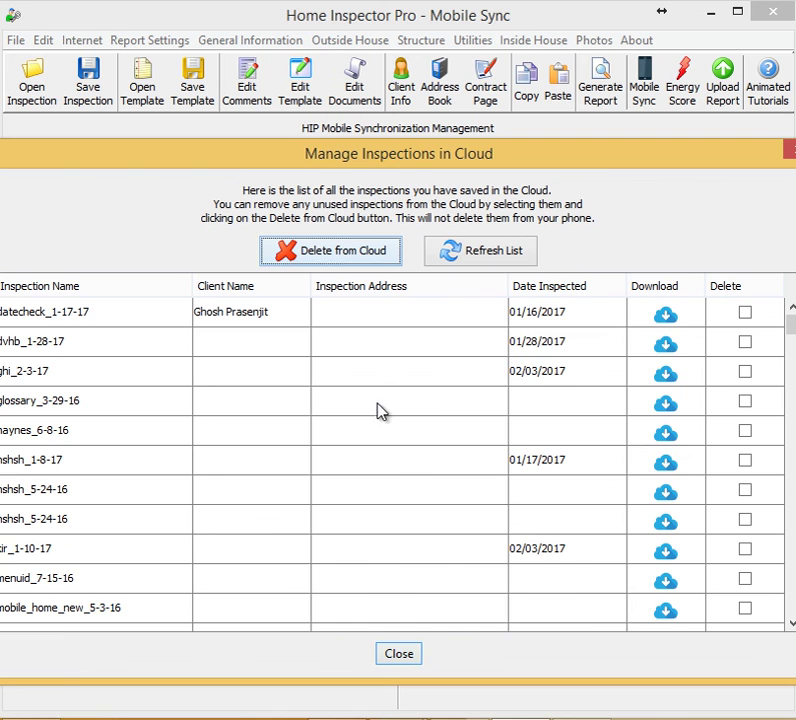
click(400, 655)
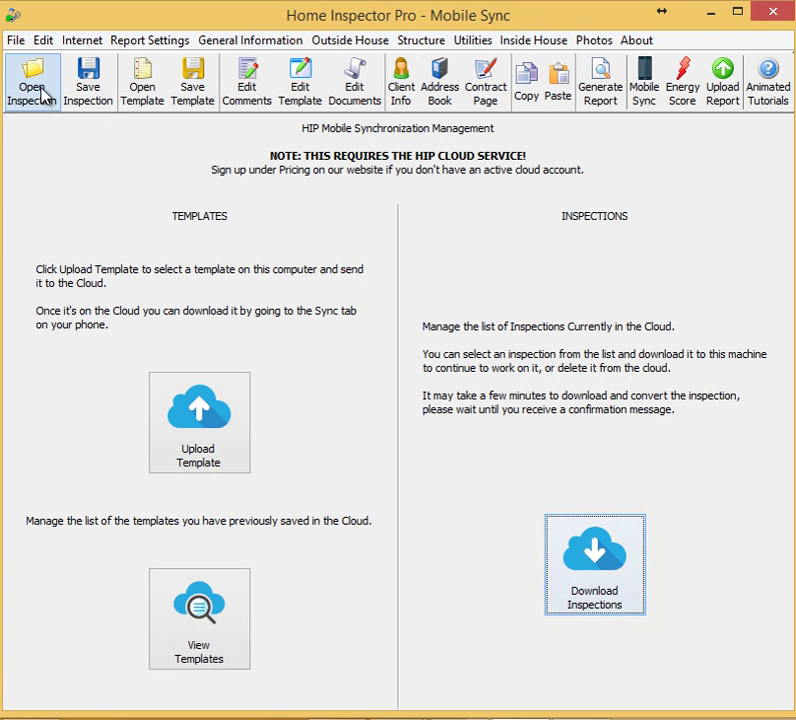
Open the ghi_2-3-17.hzf inspection from the Client Data folder
click(33, 85)
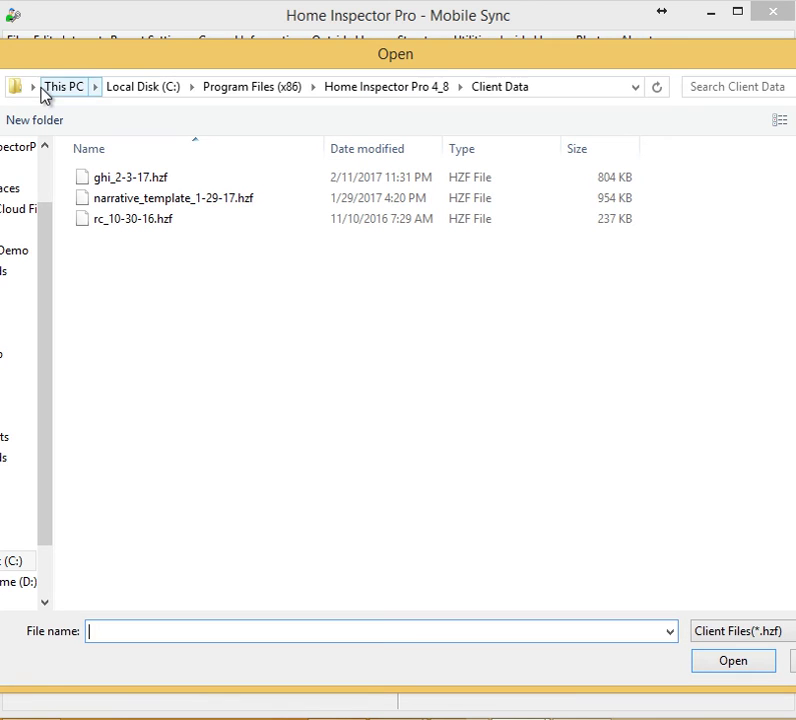
click(130, 182)
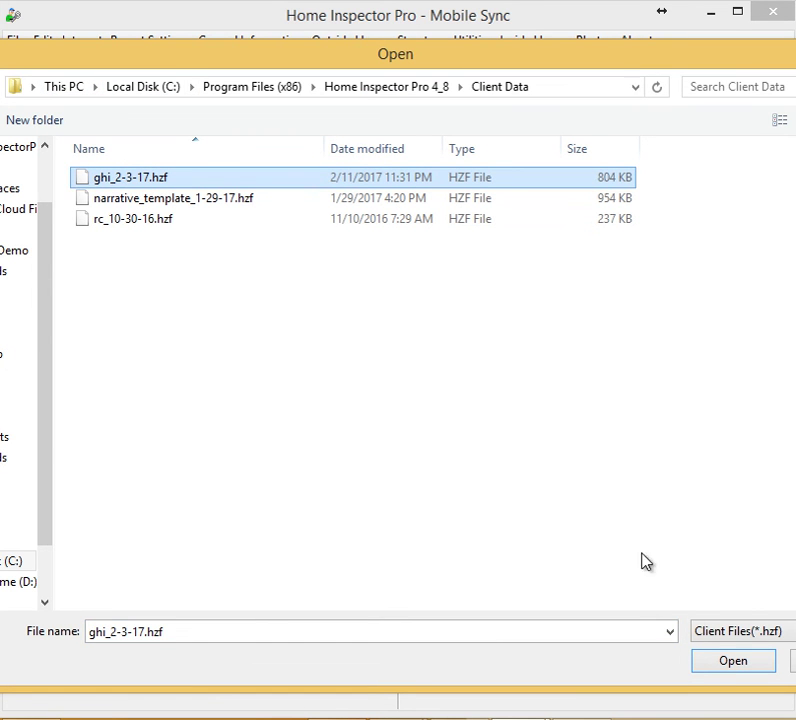
click(731, 661)
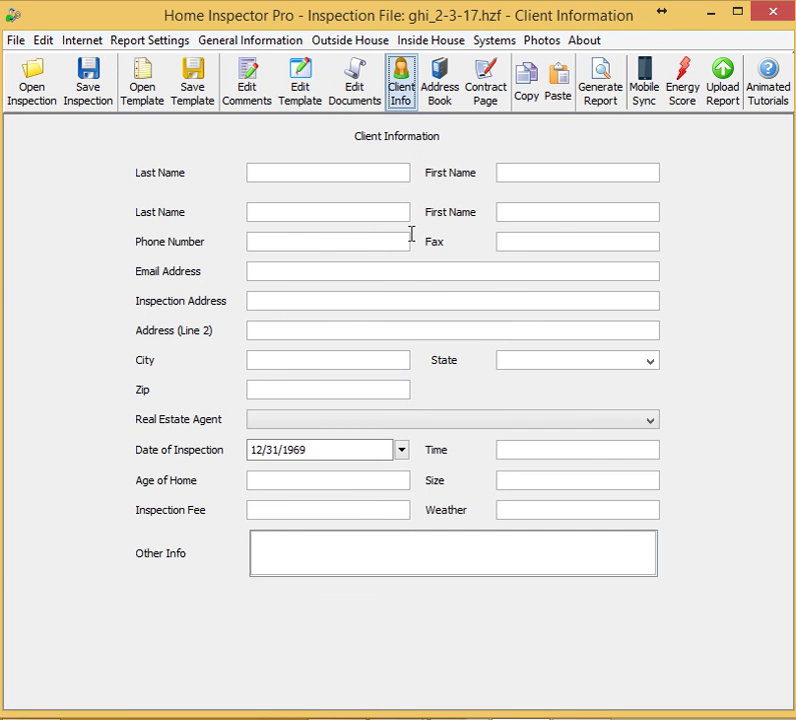
click(540, 42)
click(539, 62)
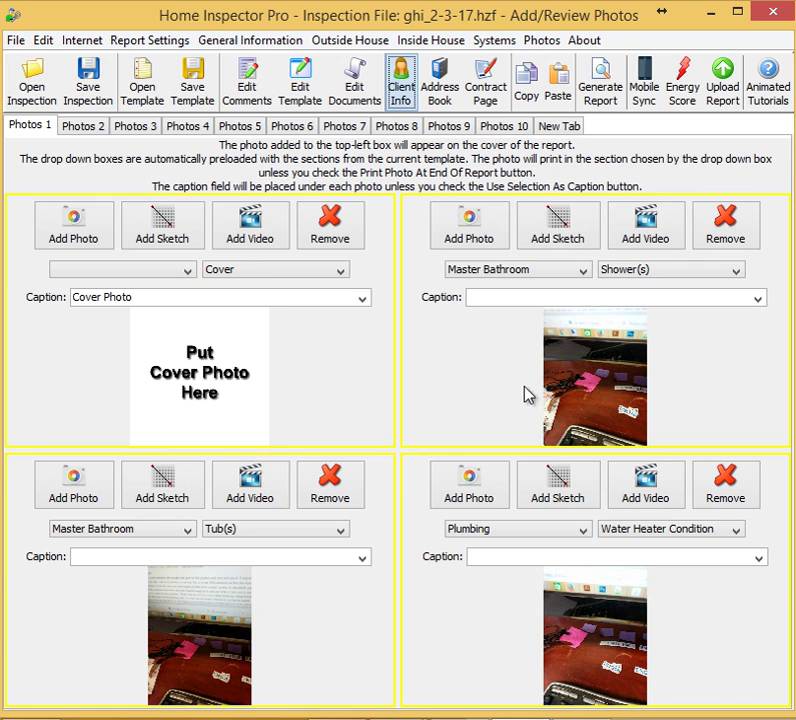
click(92, 125)
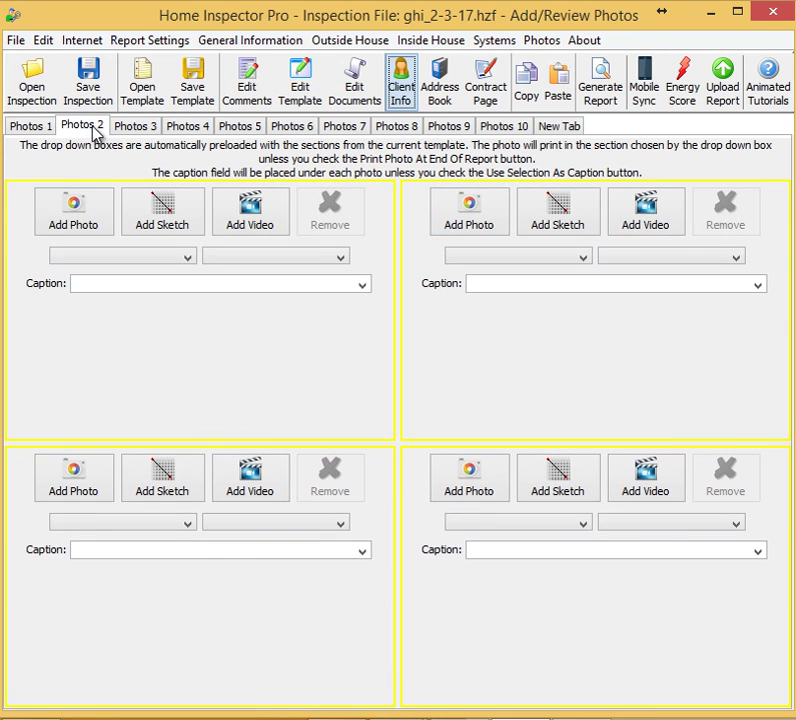
click(400, 82)
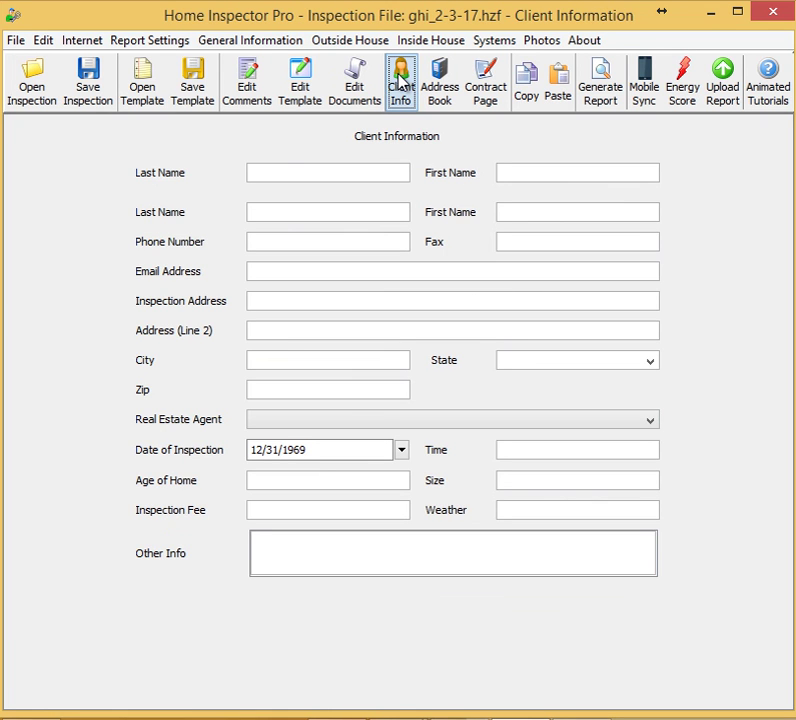